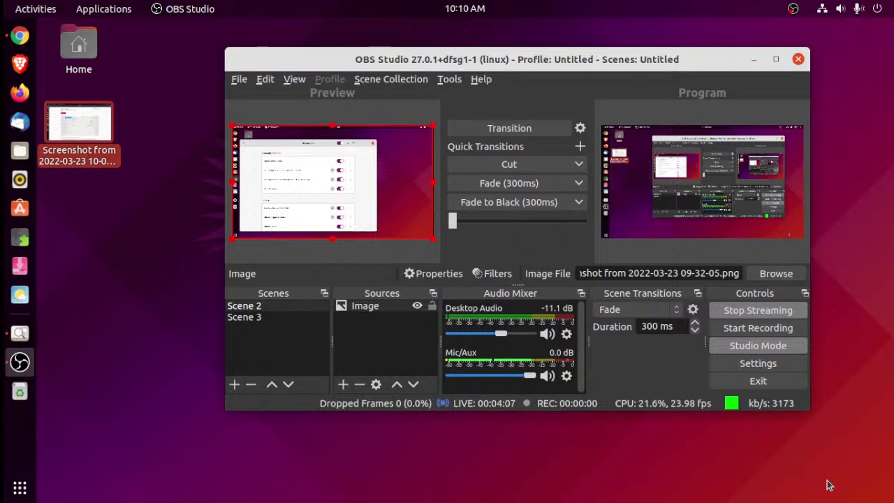
# View the Tweaks screenshot saved on the desktop and minimize the image viewer
pyautogui.doubleClick(89, 132)
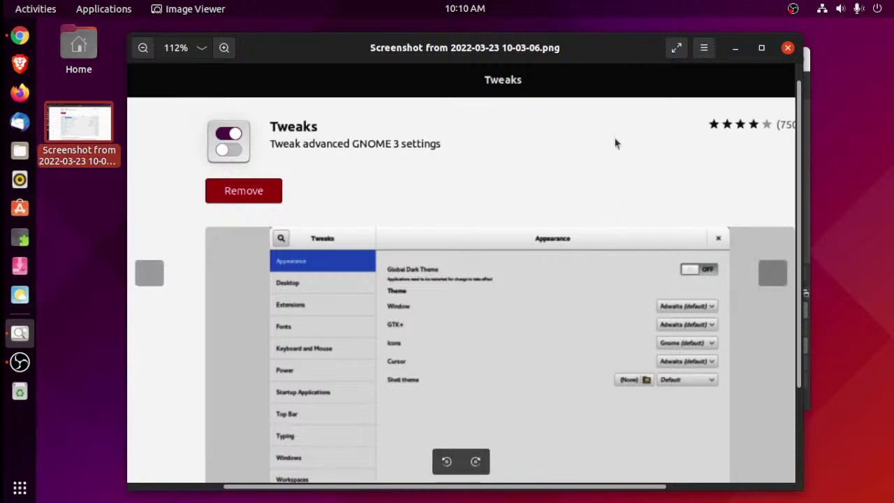
pyautogui.click(732, 50)
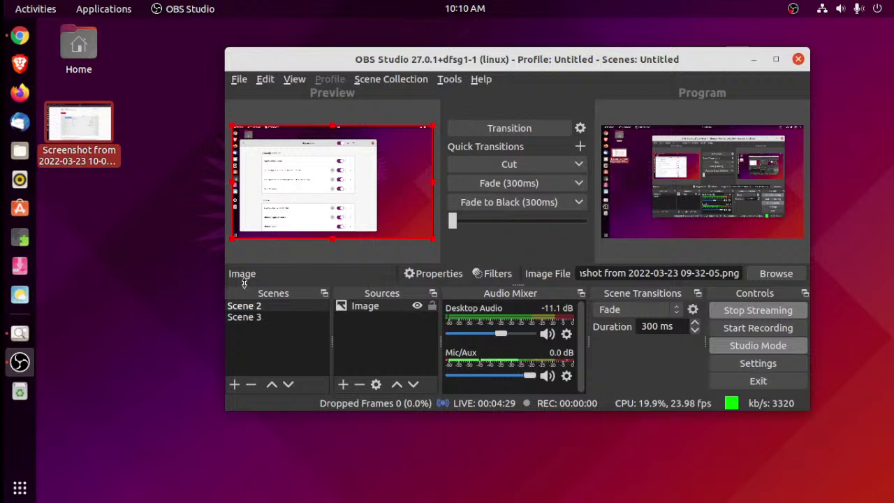
# Open the Extensions app and review the manually installed and built-in extensions
pyautogui.click(25, 241)
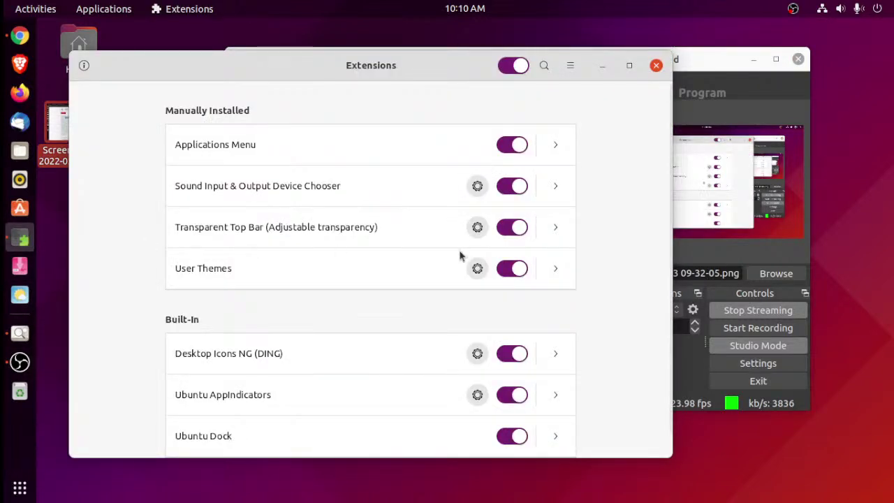
pyautogui.scroll(-1, 597, 304)
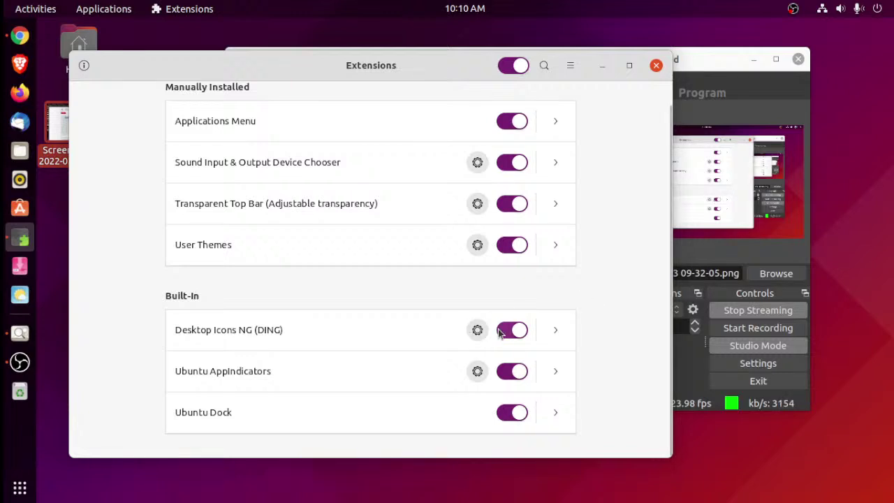
pyautogui.scroll(1, 500, 333)
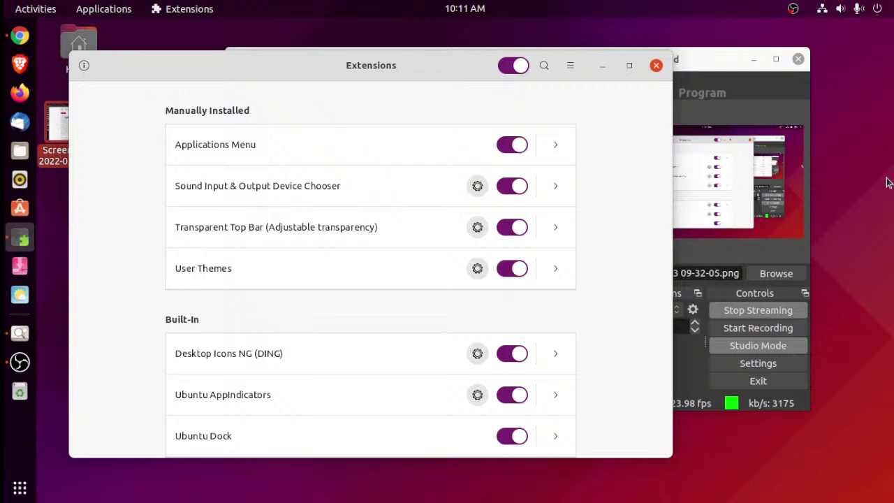
# Examine the speaker and microphone device entries in the system menu and close it
pyautogui.click(840, 14)
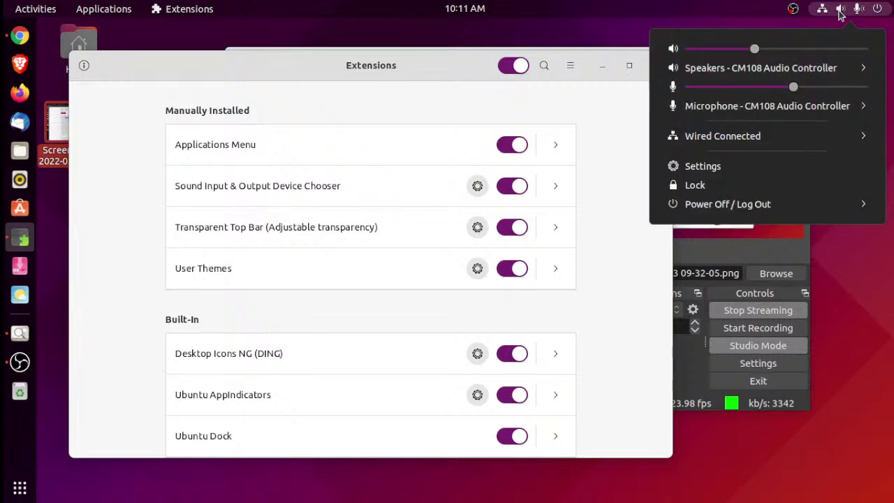
pyautogui.click(841, 14)
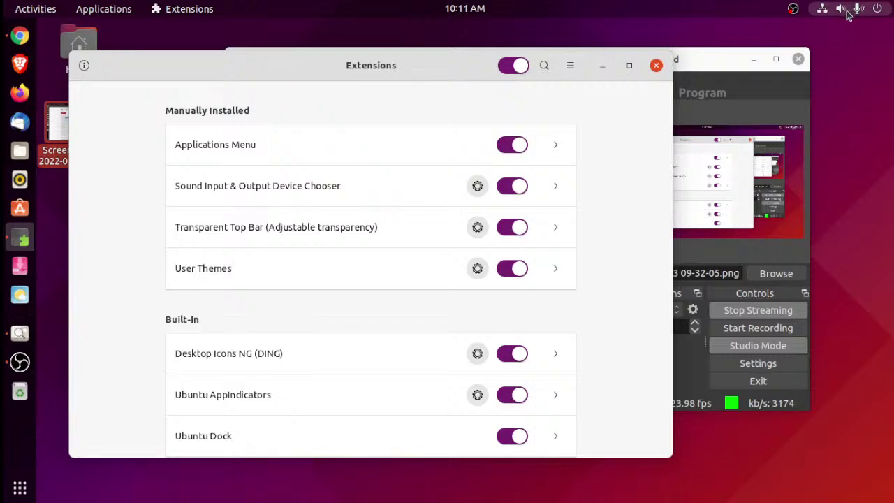
pyautogui.click(846, 14)
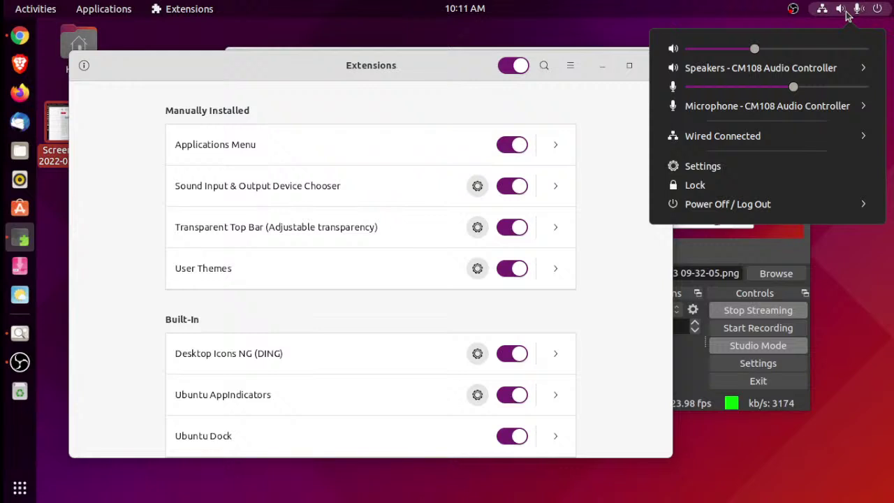
pyautogui.click(846, 14)
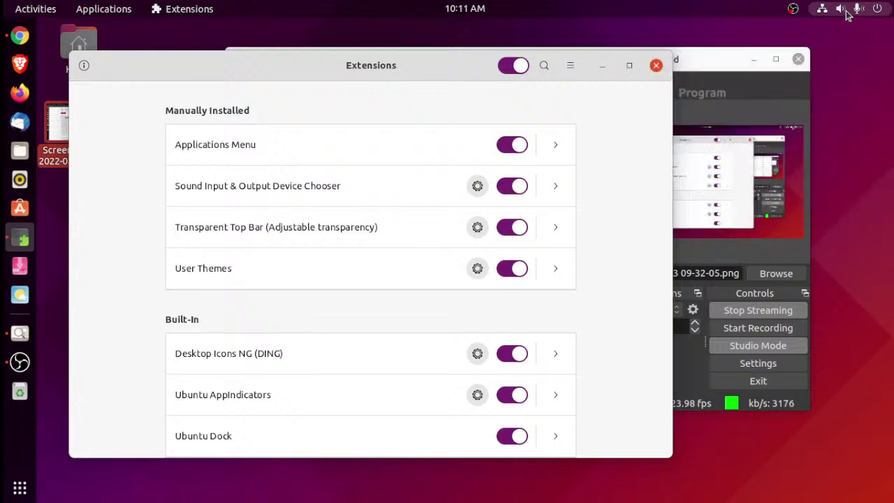
pyautogui.click(845, 14)
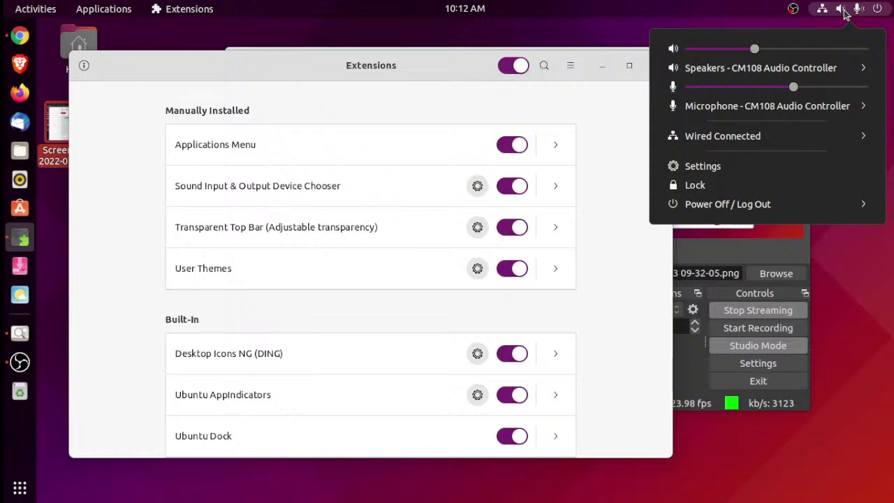
pyautogui.click(843, 11)
pyautogui.click(843, 11)
pyautogui.click(844, 7)
pyautogui.click(848, 13)
pyautogui.click(868, 298)
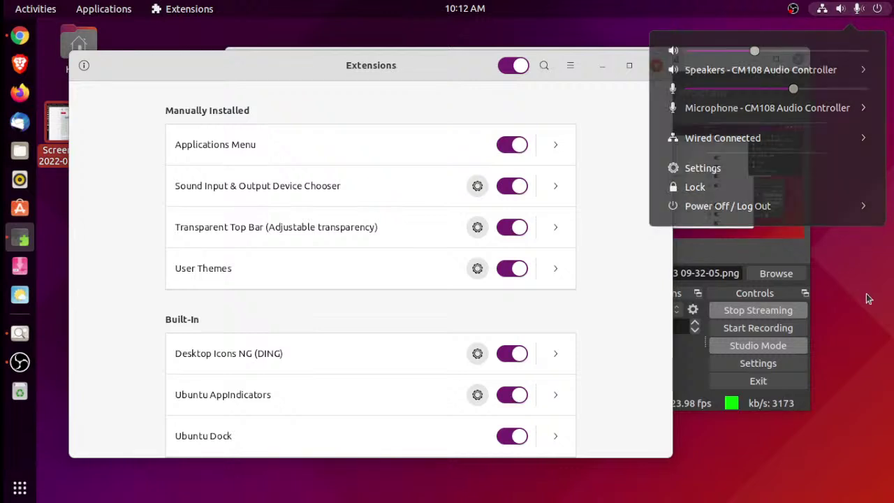
# Browse the Graphics, Internet, and Sound & Video categories of the desktop's application list and close it
pyautogui.click(119, 14)
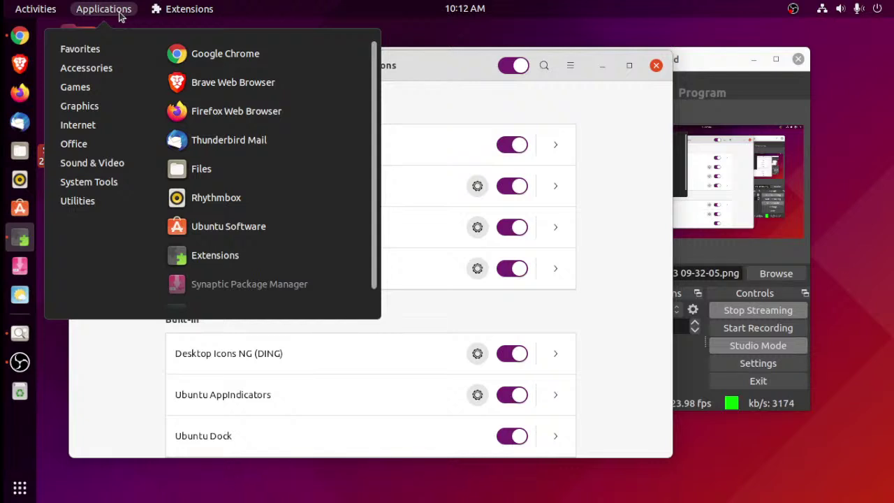
pyautogui.moveTo(90, 106)
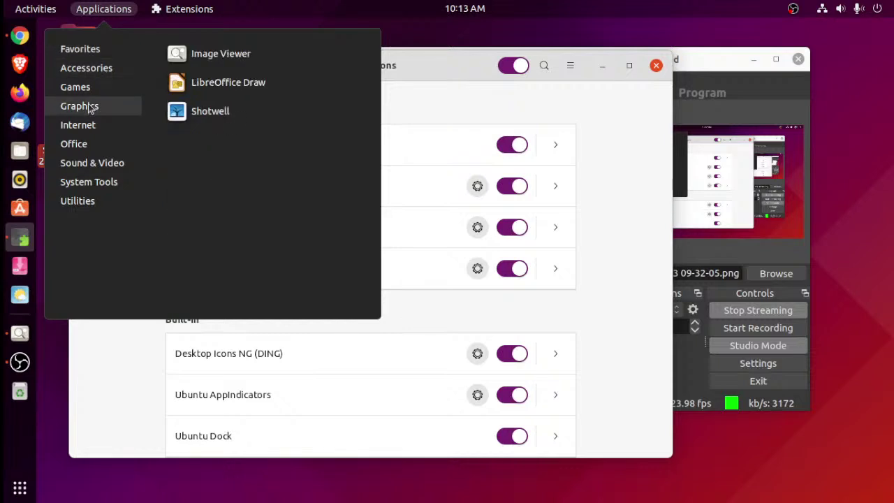
pyautogui.moveTo(91, 126)
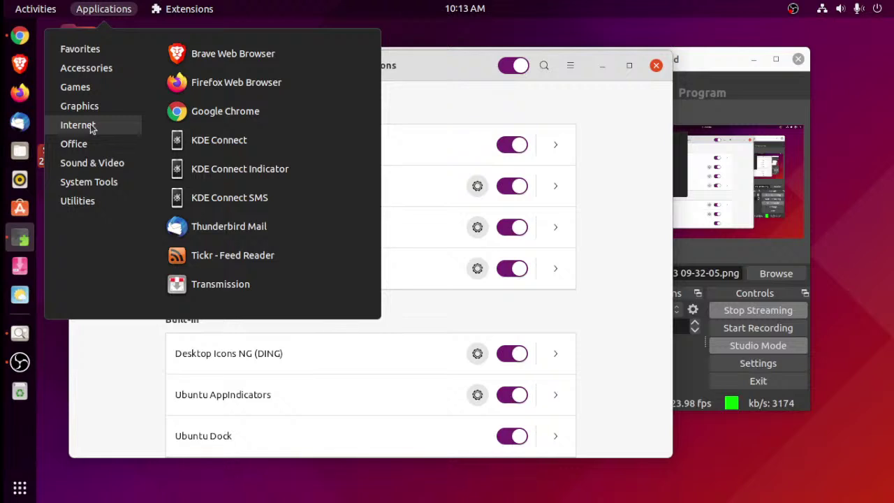
pyautogui.moveTo(108, 165)
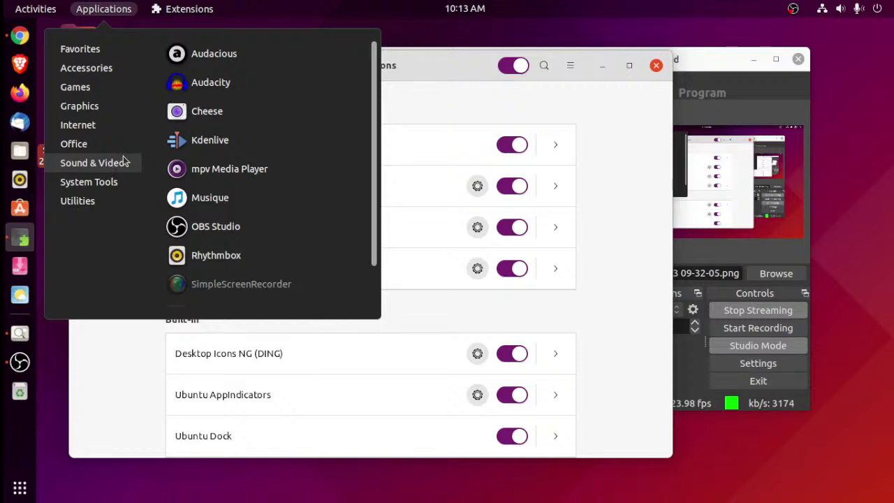
pyautogui.click(129, 11)
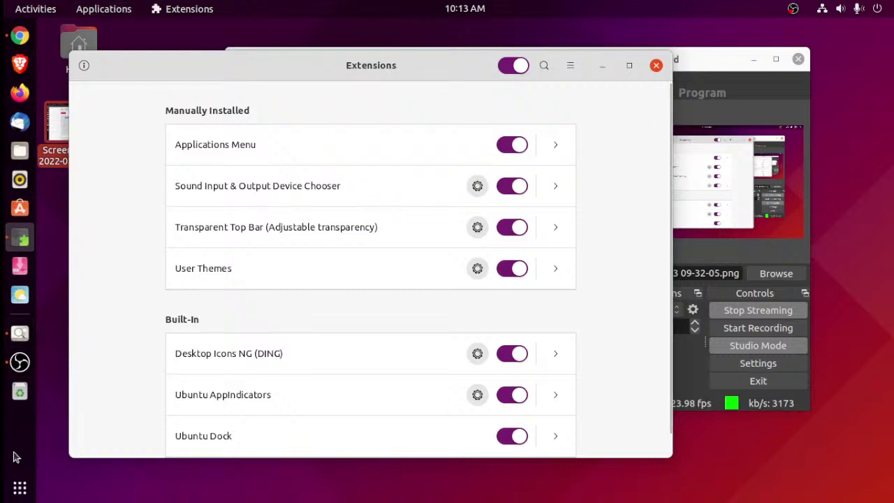
# Compare the full-screen application grid with the categorized application list, closing each after viewing
pyautogui.click(20, 488)
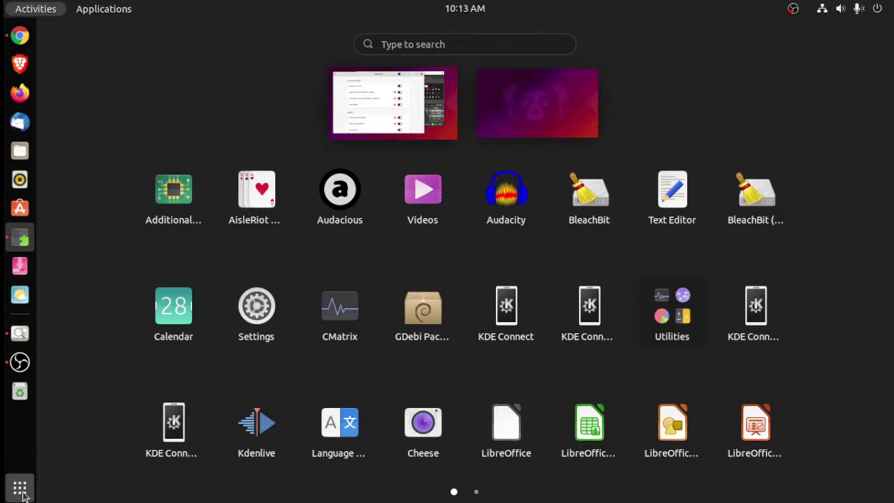
pyautogui.click(20, 489)
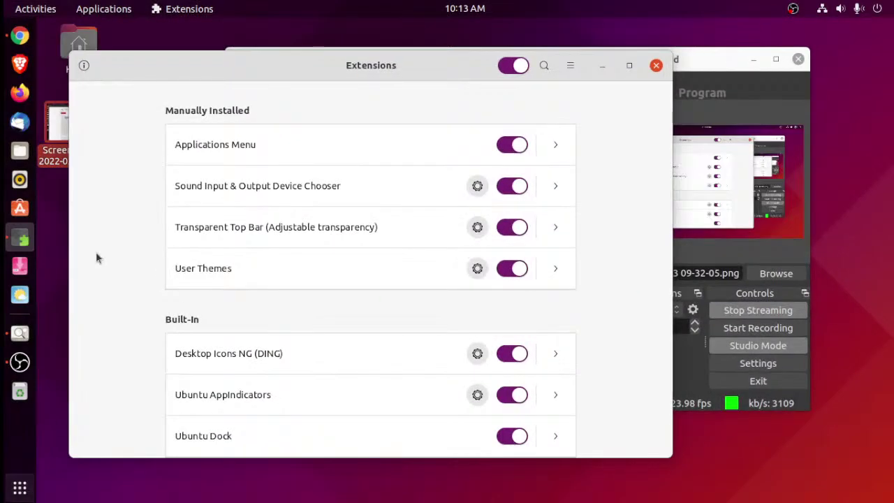
pyautogui.click(97, 10)
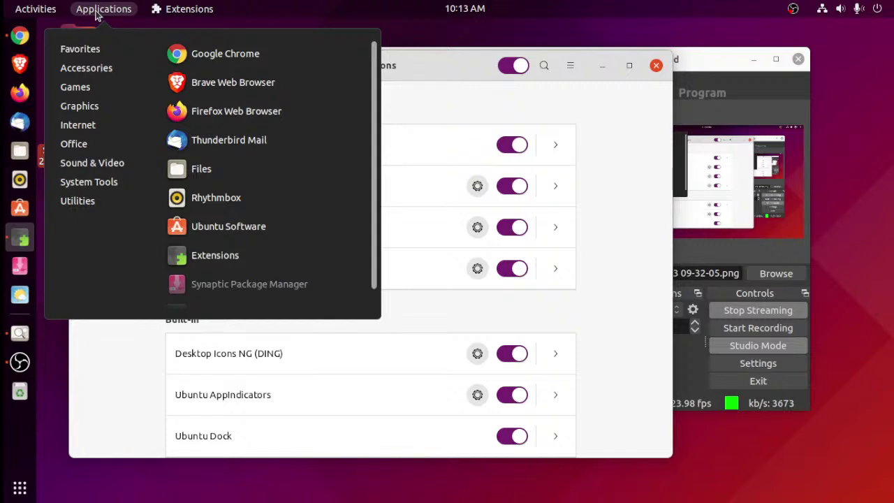
pyautogui.click(98, 11)
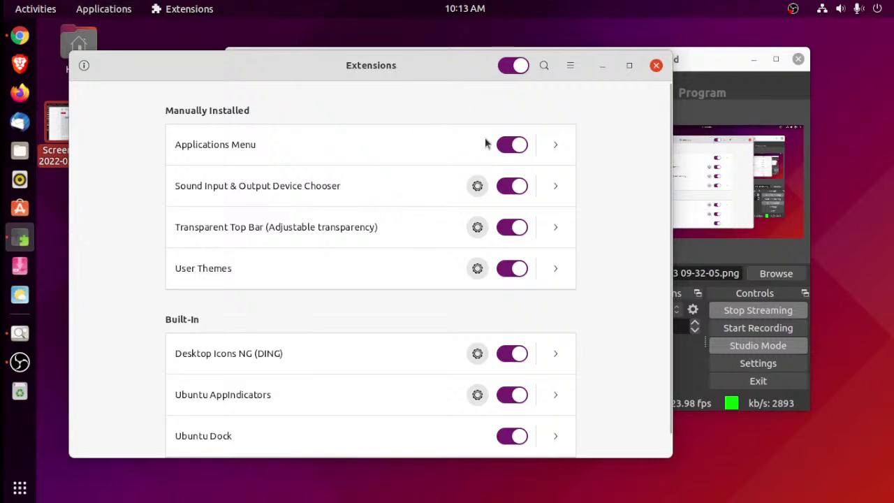
# Inspect the Transparent Top Bar extension's opacity settings and close its preferences
pyautogui.click(477, 226)
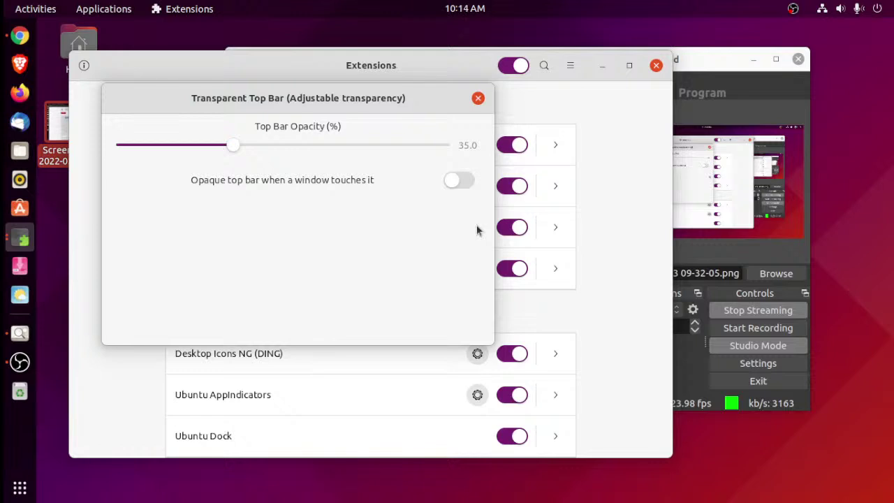
pyautogui.click(477, 98)
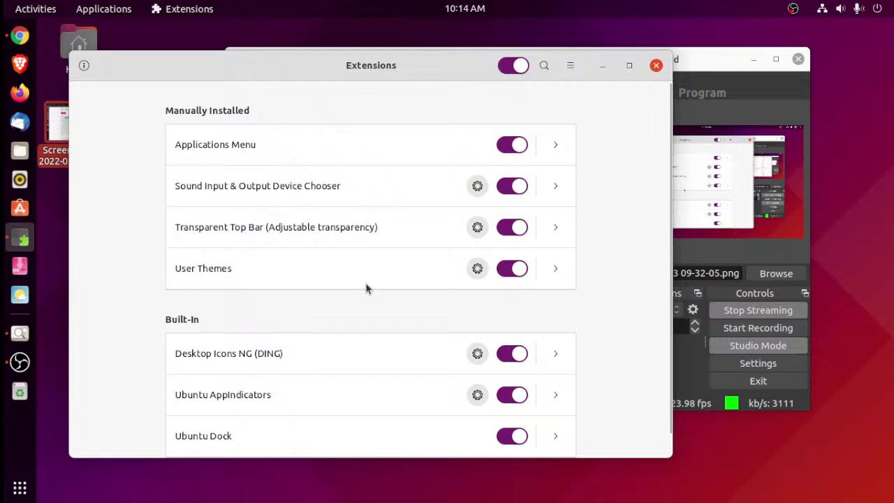
# Search the installed applications for "theme" and clear the search
pyautogui.click(20, 487)
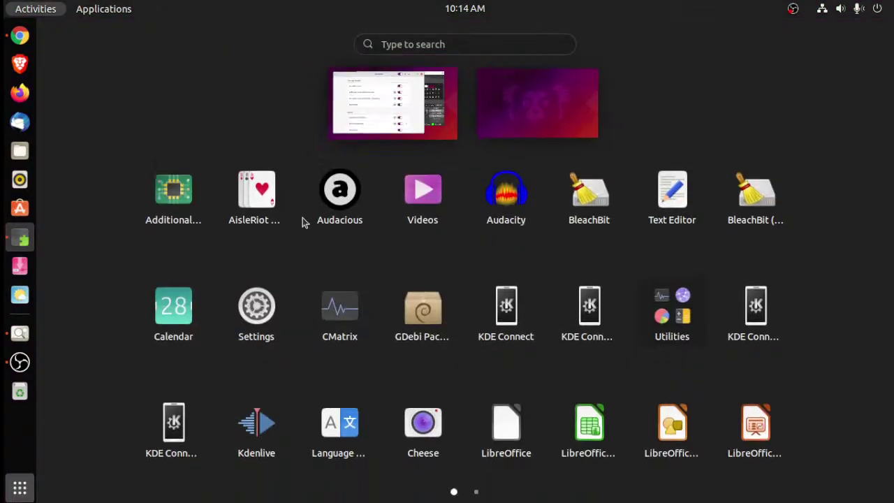
pyautogui.click(504, 44)
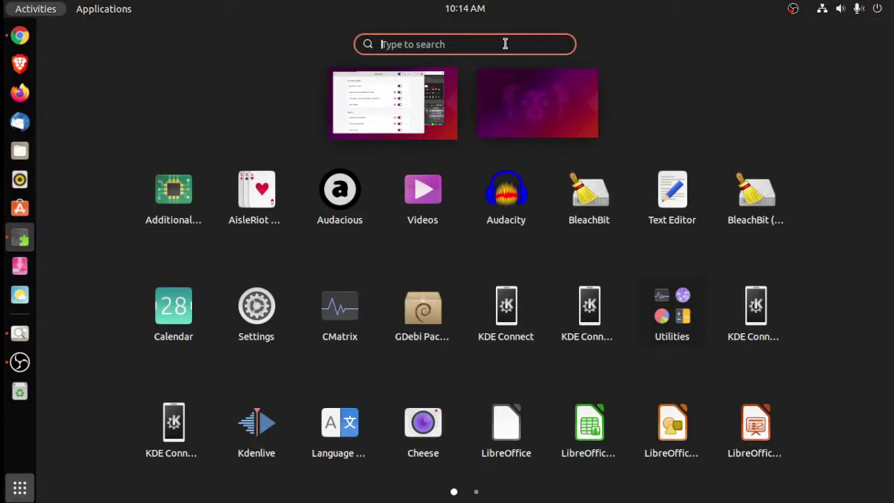
pyautogui.write('theme')
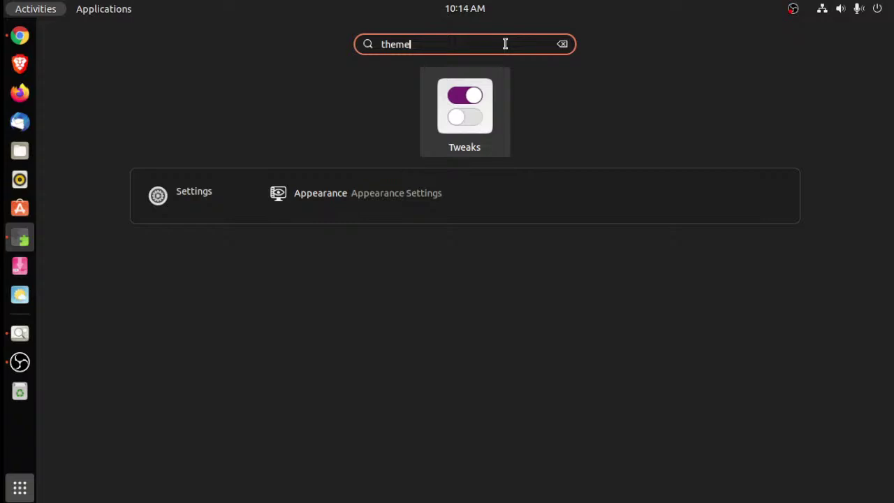
pyautogui.press('BackSpace')
pyautogui.press('BackSpace')
pyautogui.press('BackSpace')
pyautogui.press('BackSpace')
pyautogui.press('BackSpace')
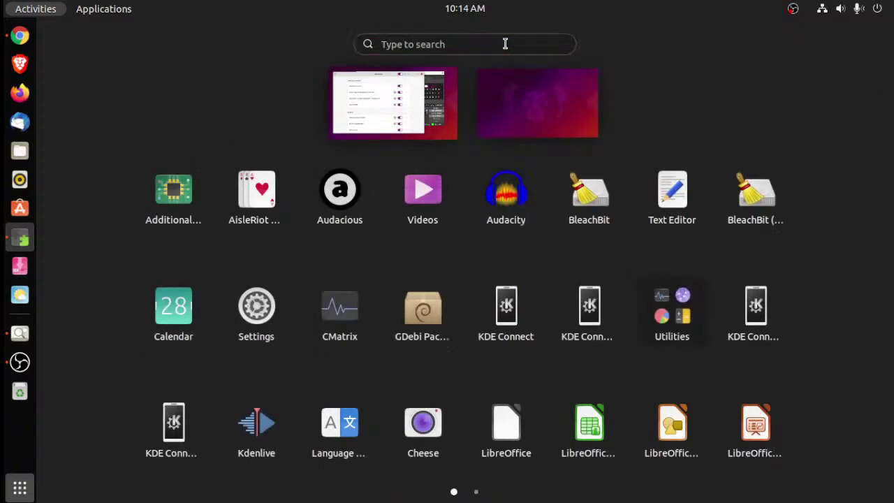
# Search the installed applications for "screensav", clear the search, and minimize the Extensions window
pyautogui.write('sc')
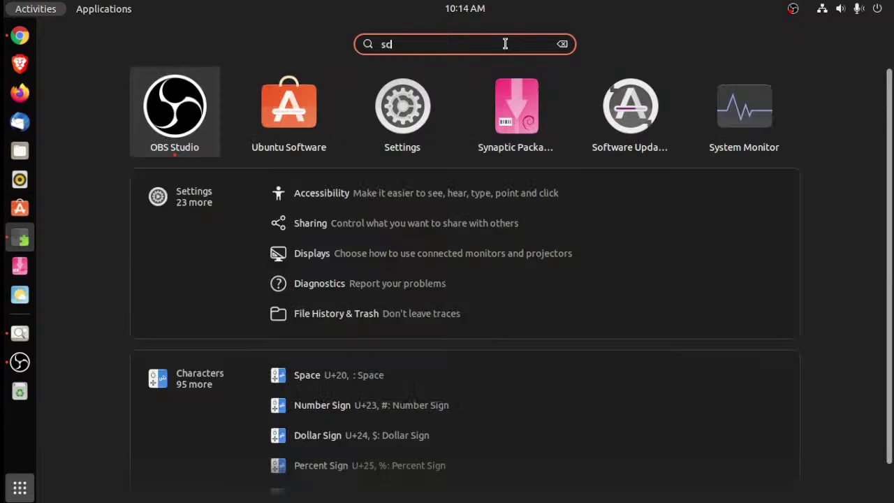
pyautogui.write('rleen')
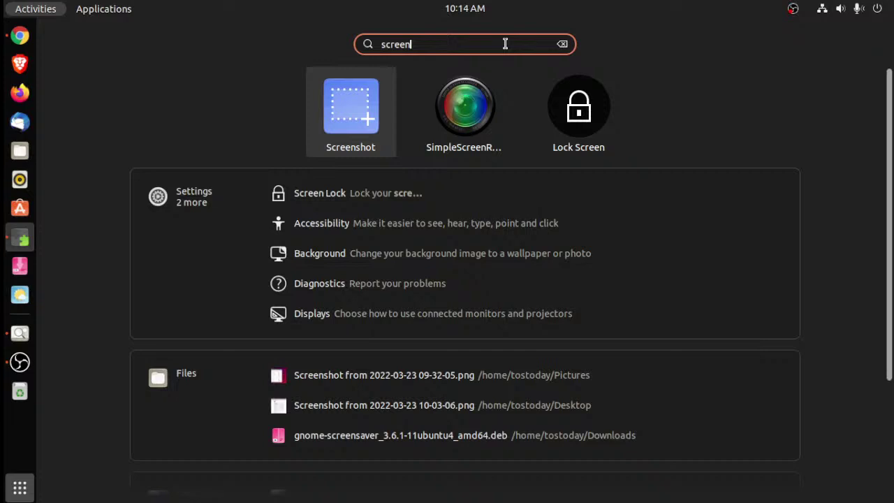
pyautogui.write('sav')
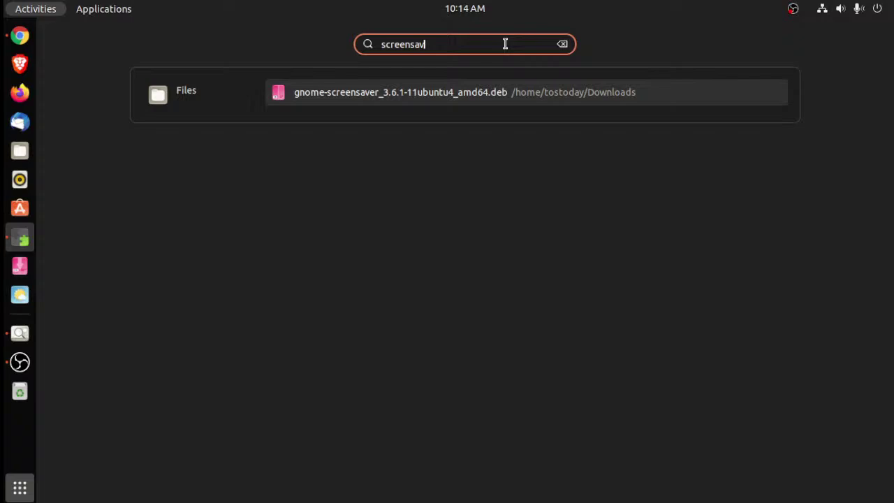
pyautogui.press('BackSpace')
pyautogui.press('BackSpace')
pyautogui.press('BackSpace')
pyautogui.press('BackSpace')
pyautogui.press('BackSpace')
pyautogui.press('BackSpace')
pyautogui.press('BackSpace')
pyautogui.press('BackSpace')
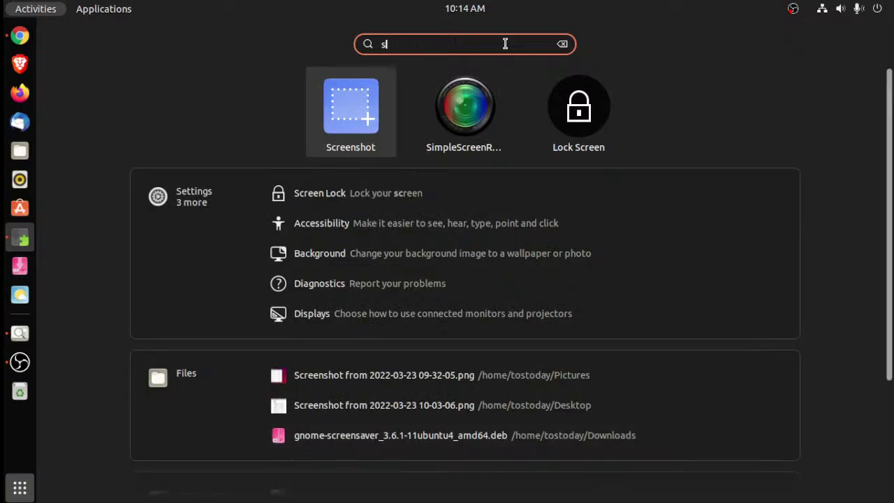
pyautogui.press('BackSpace')
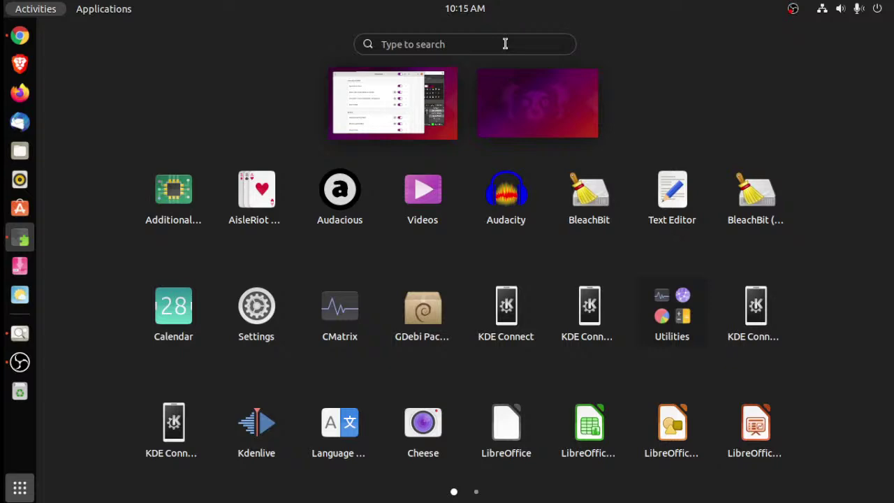
pyautogui.press('Escape')
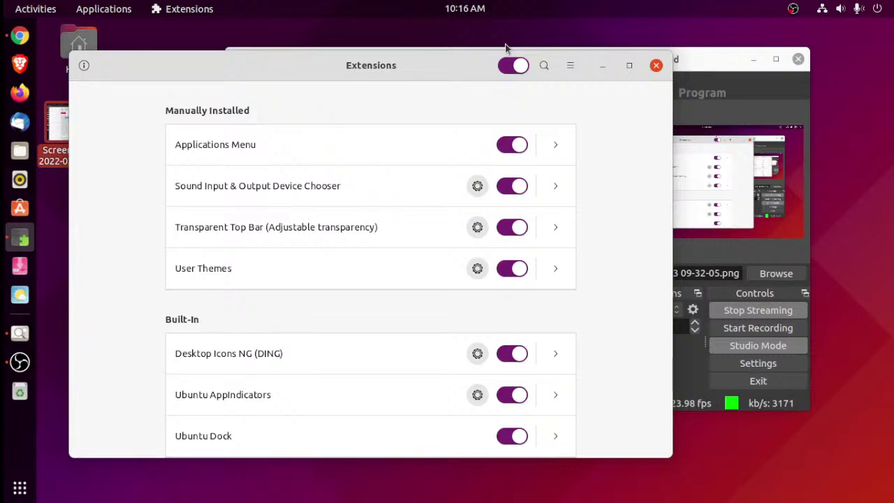
pyautogui.click(600, 65)
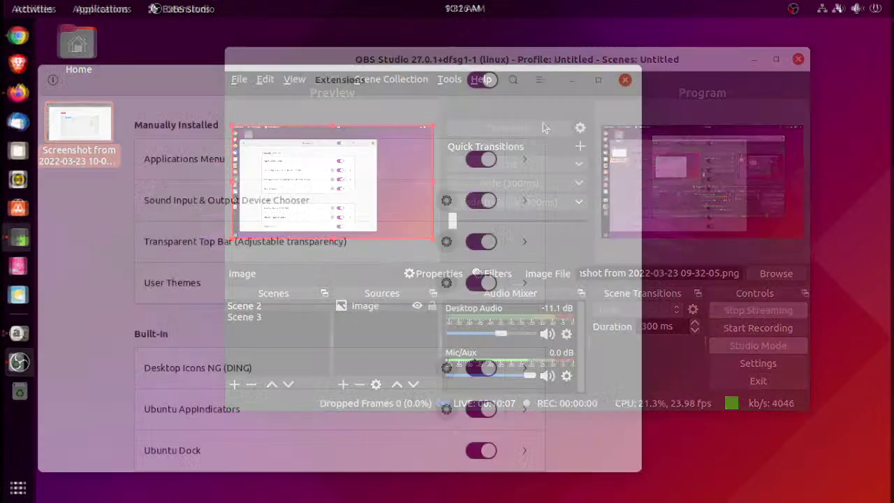